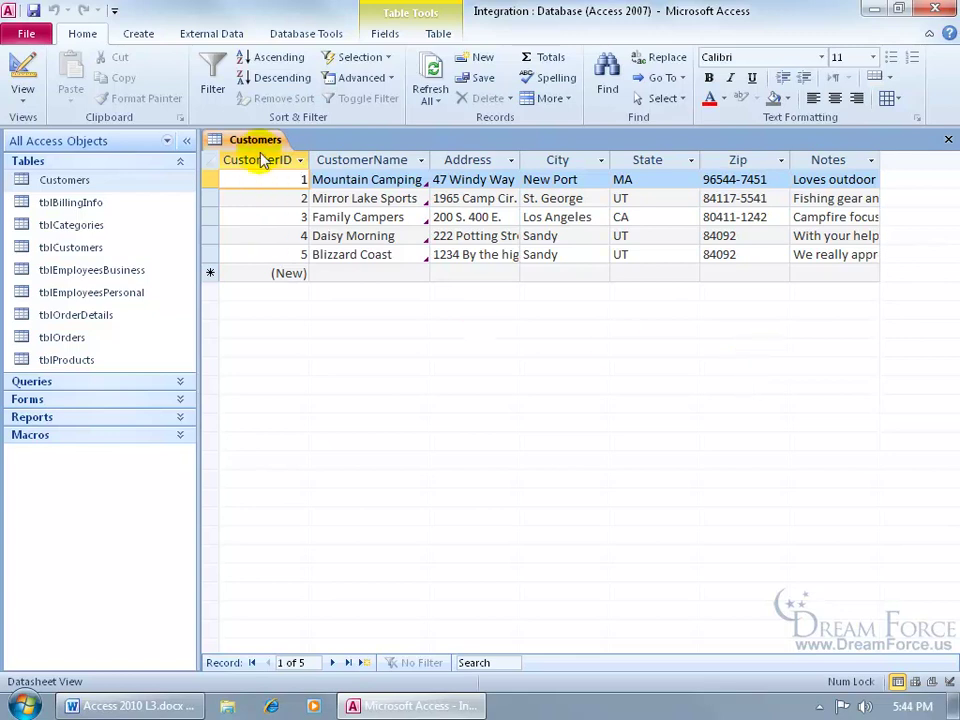
Step: In Customers Design View, add an 'Attachment' field of Attachment type captioned 'Report', then return to Datasheet View
right_click(260, 142)
click(310, 222)
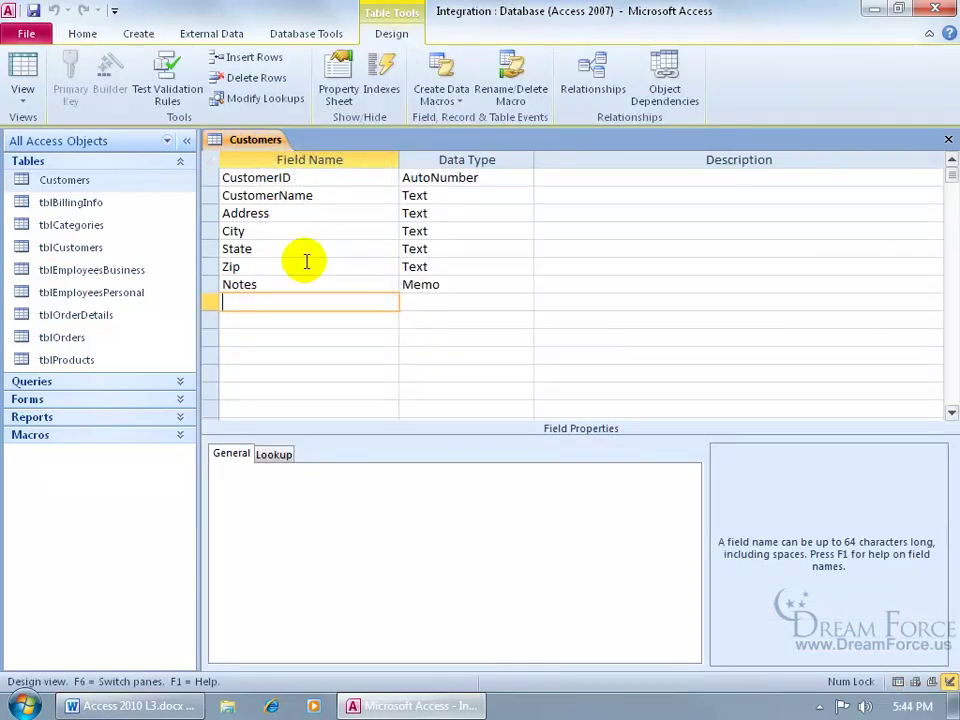
text(Attachment)
key(Tab)
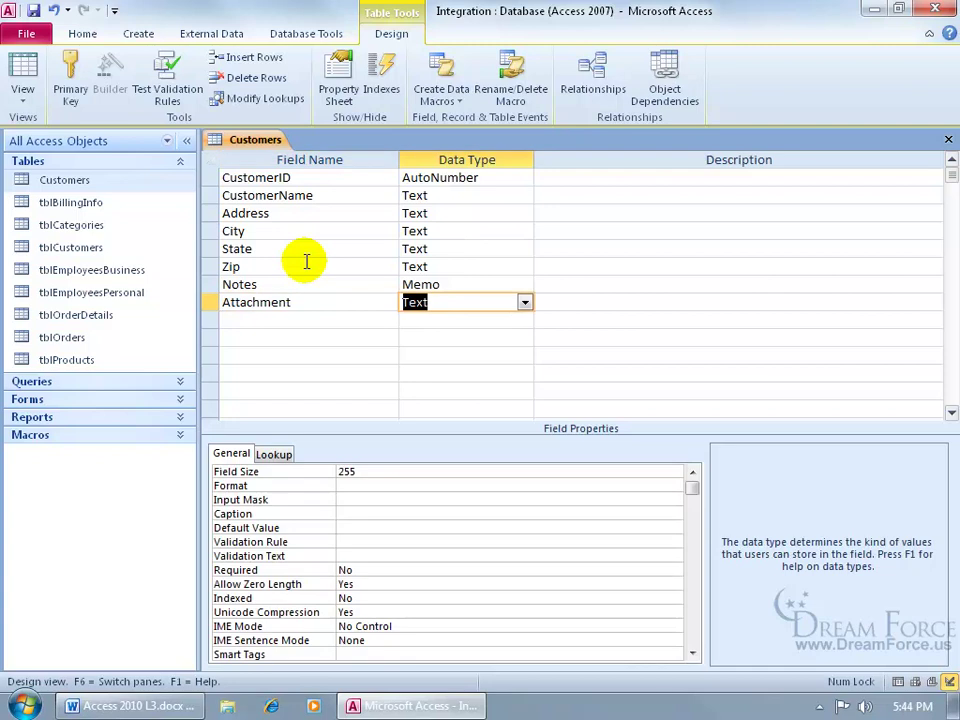
click(524, 302)
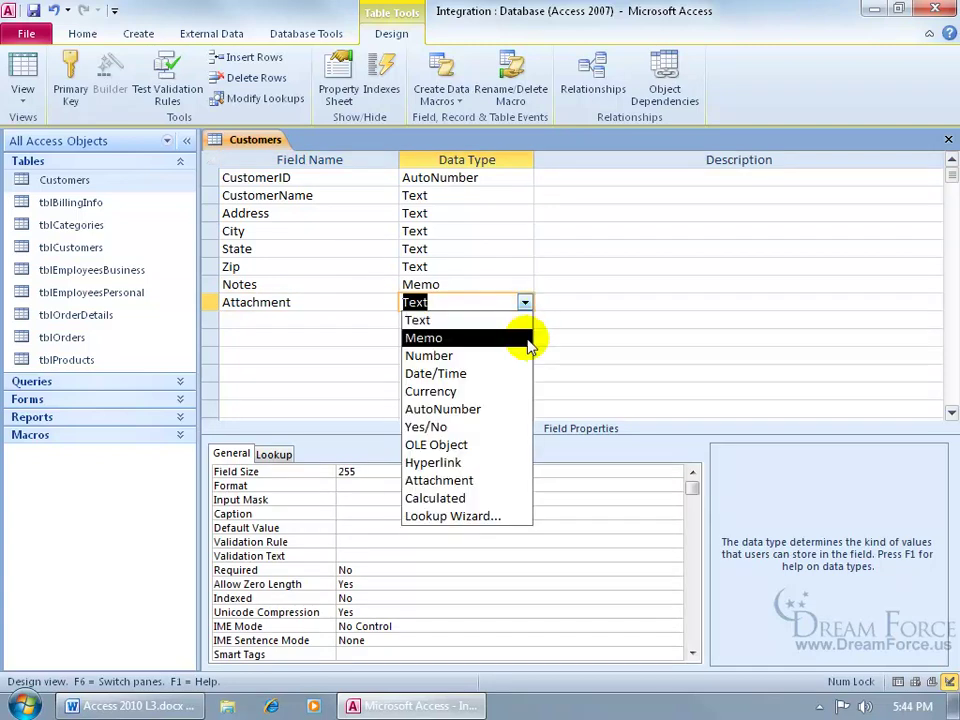
click(512, 481)
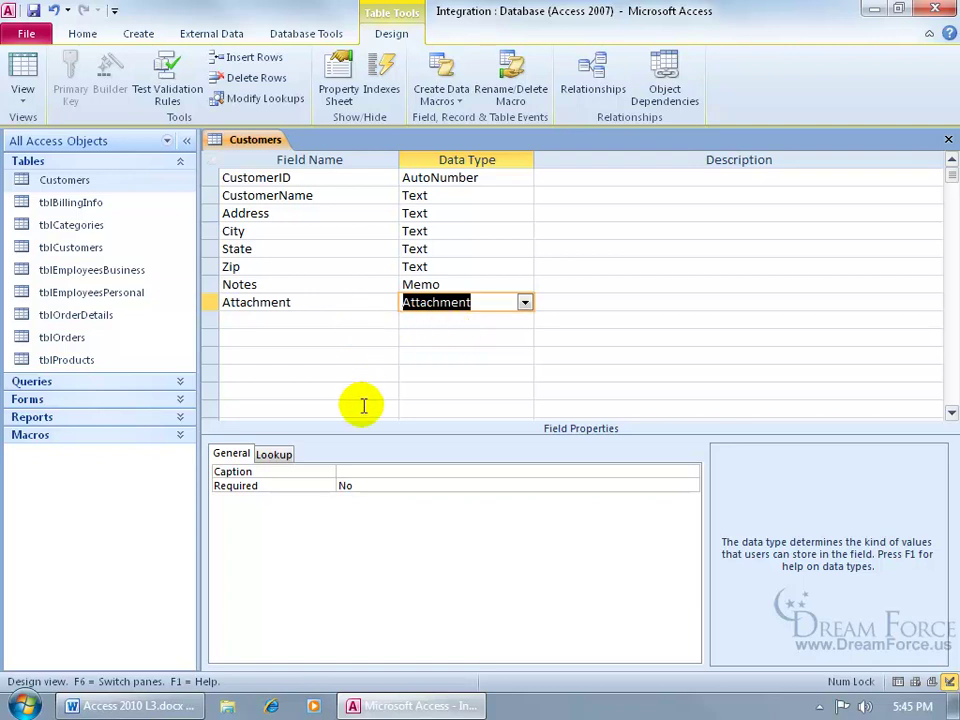
click(372, 470)
text(Repor)
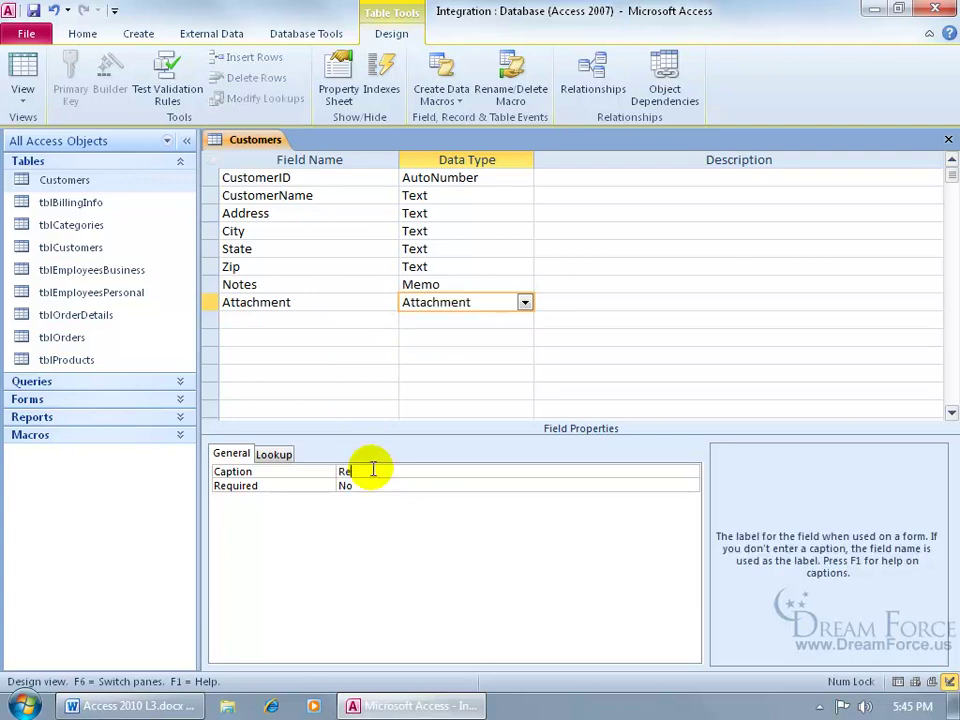
text(t)
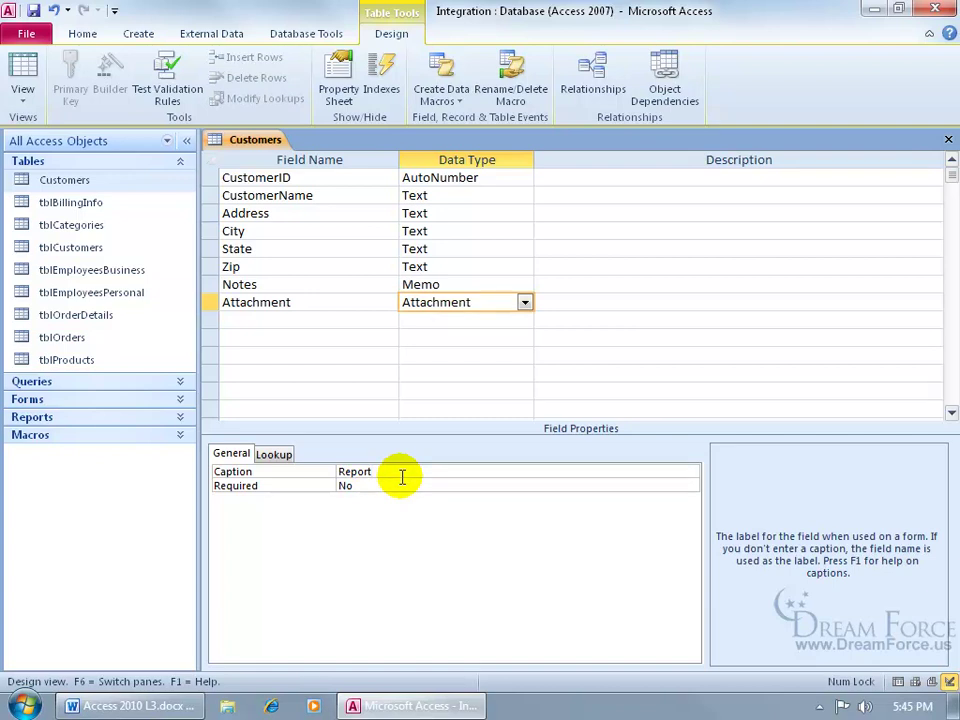
click(20, 66)
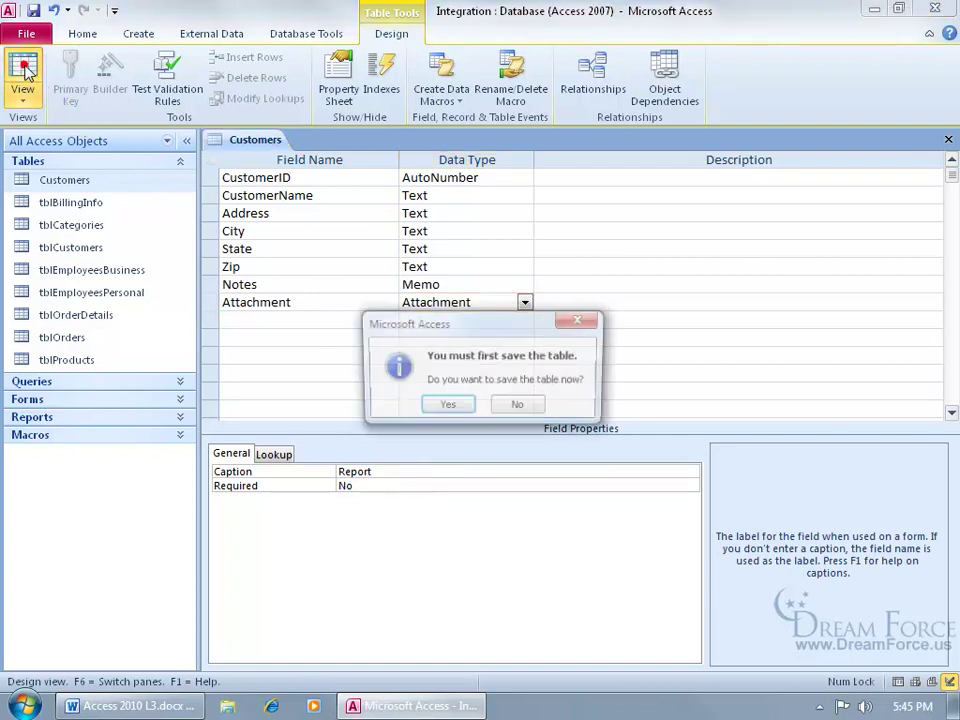
Step: Save the Customers table design and scroll the datasheet right to the new Report column
click(445, 409)
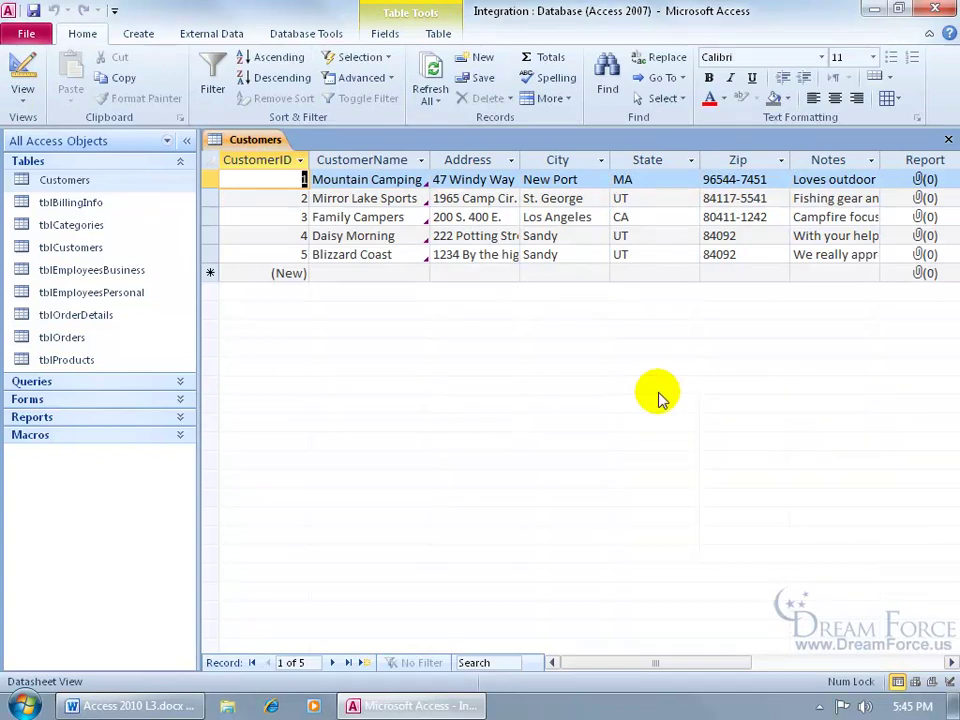
drag(690, 661, 746, 621)
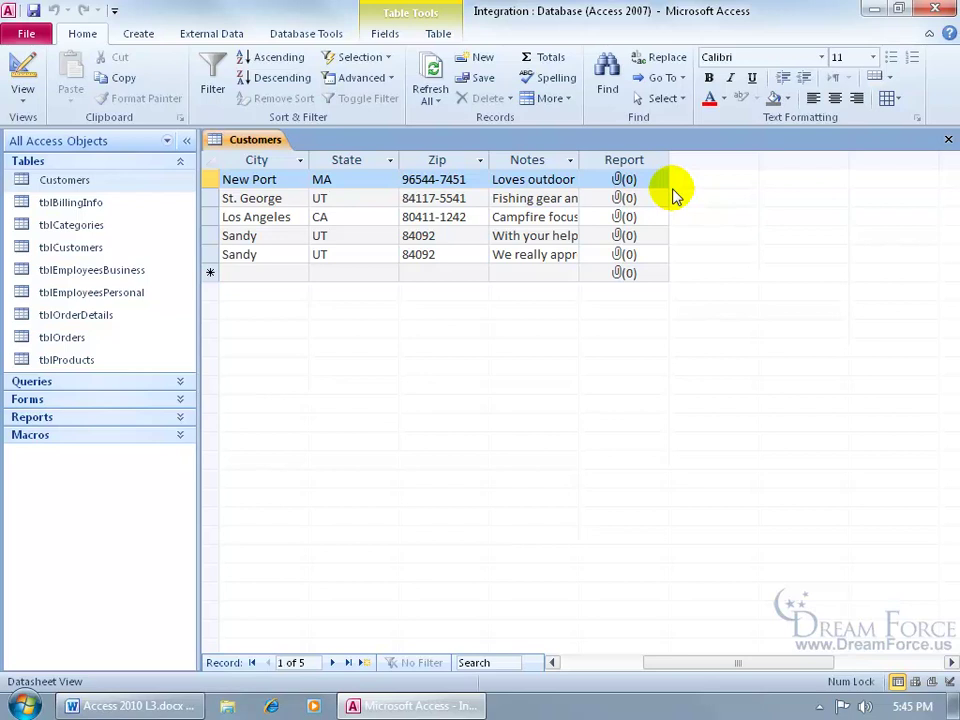
Step: Attach Books.png and Delete Certificates Path.docx from the Exercises folder to New Port's Report cell
double_click(632, 181)
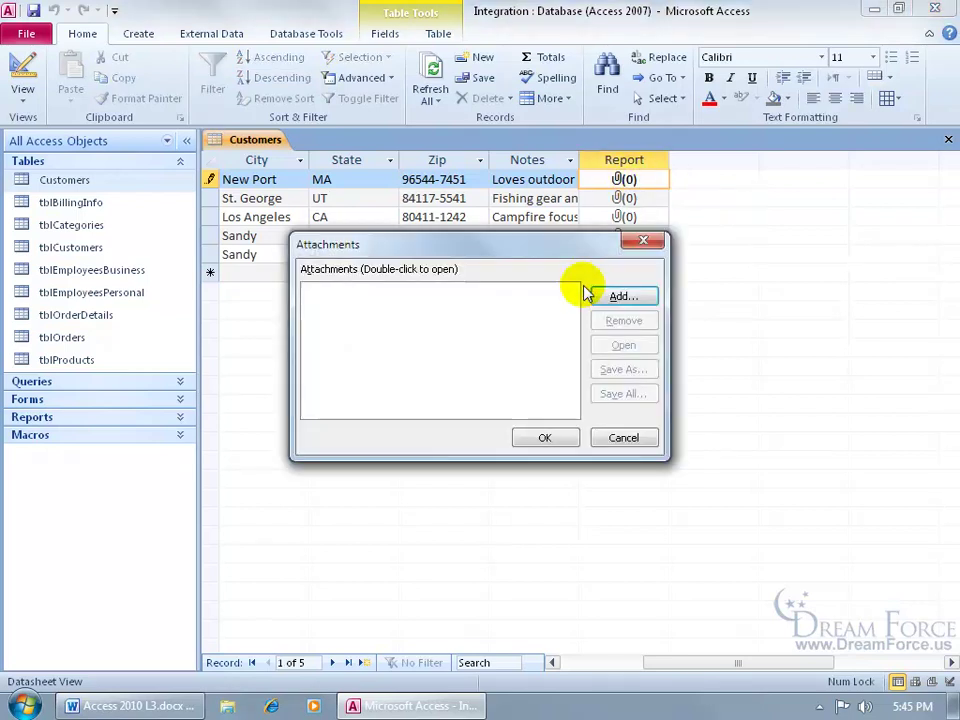
click(638, 298)
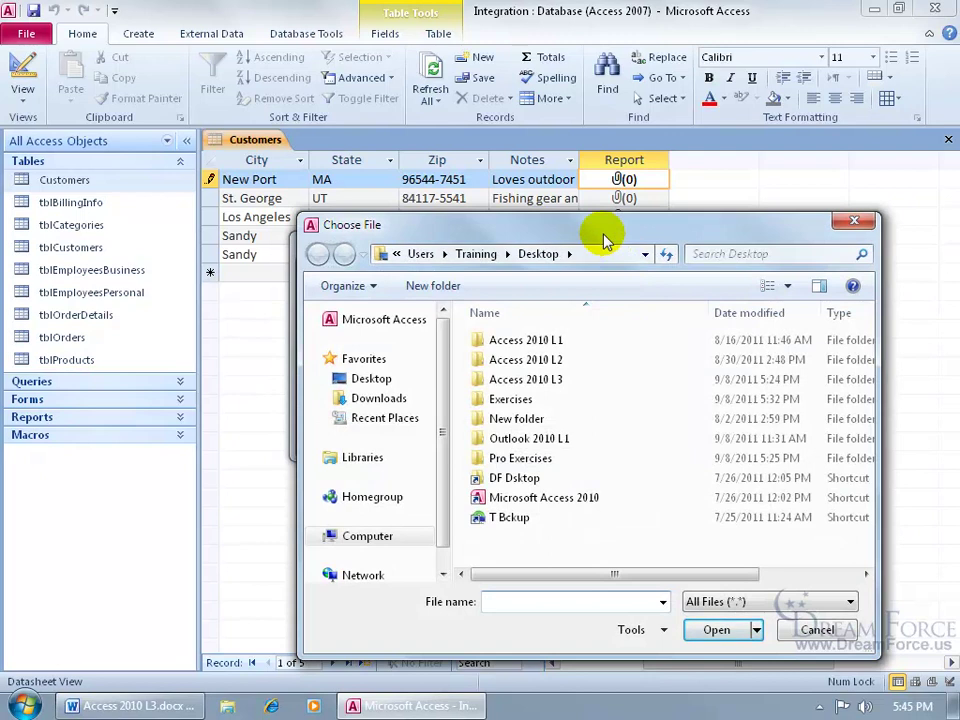
double_click(500, 400)
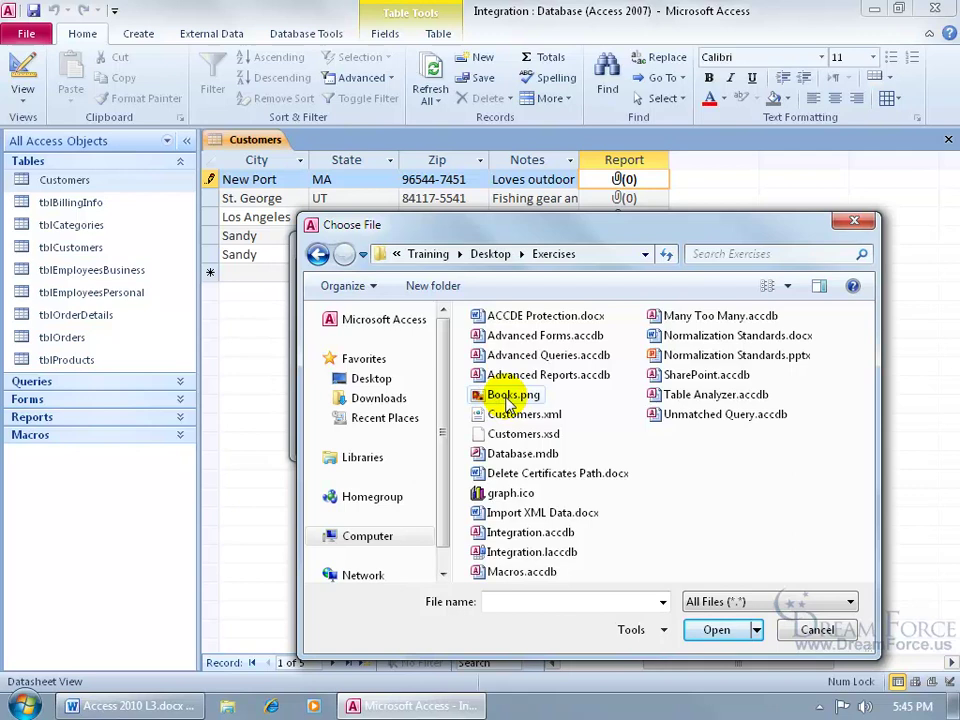
double_click(508, 400)
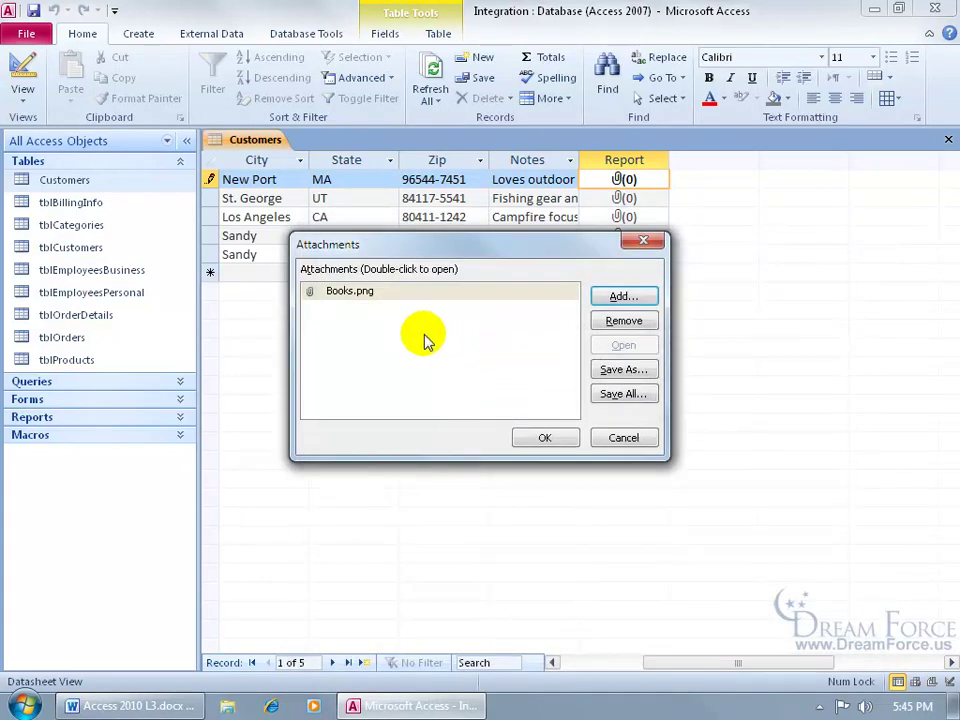
click(623, 296)
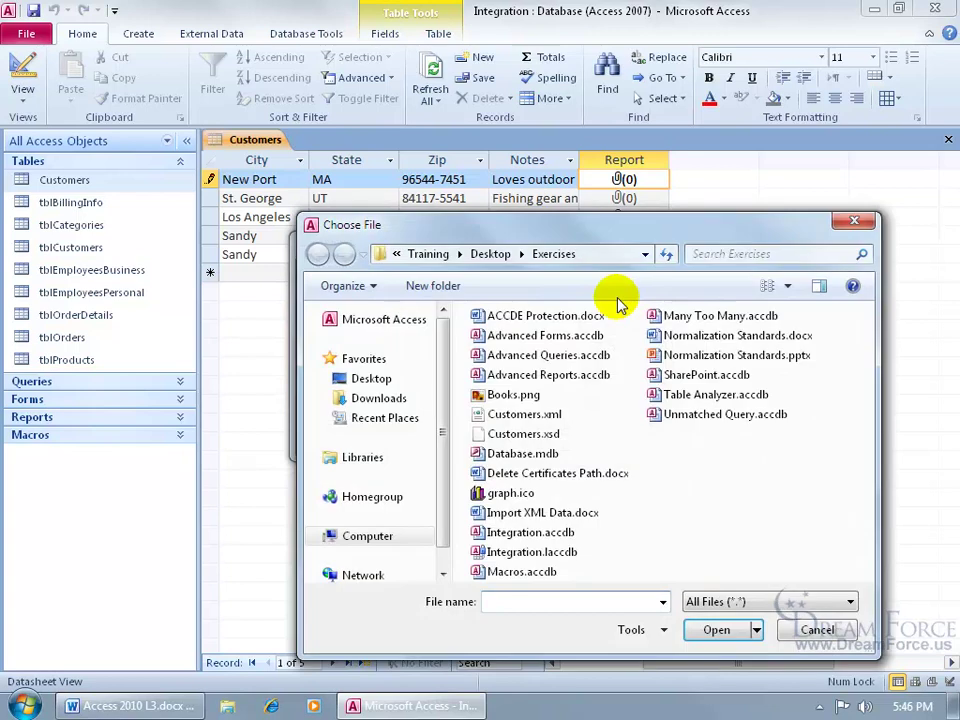
double_click(516, 473)
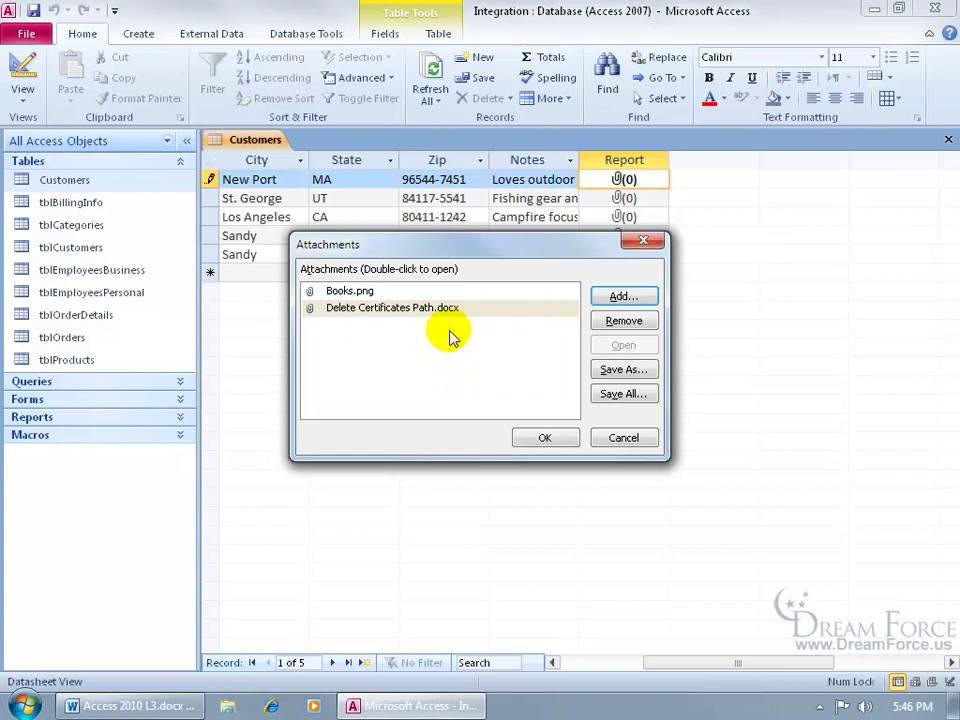
click(522, 438)
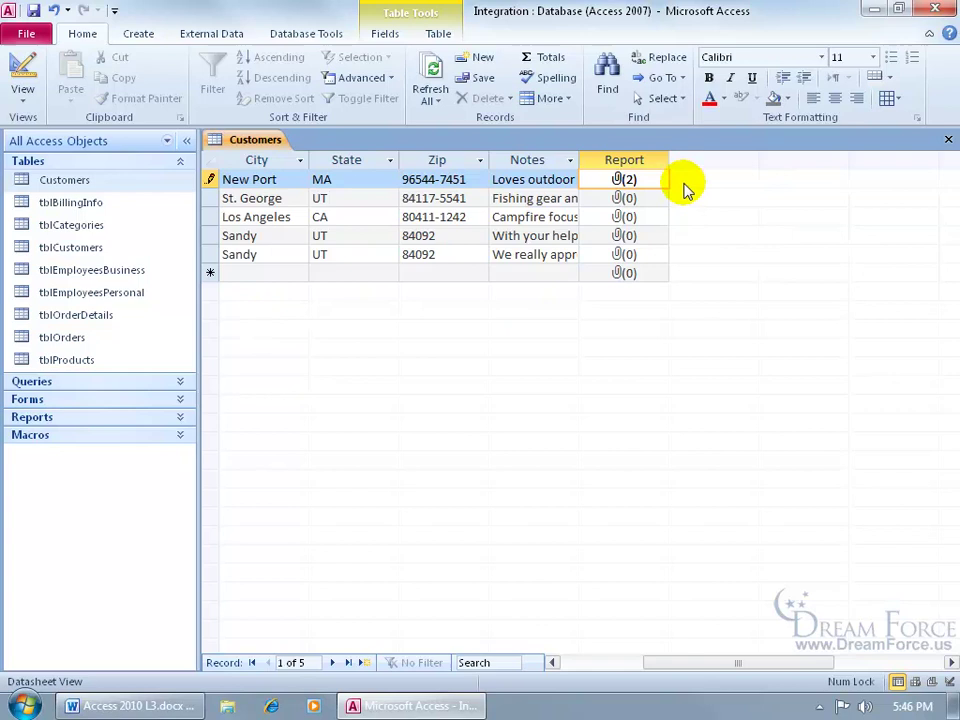
Step: Reopen New Port's attachments, preview Books.png, close the preview, then select Delete Certificates Path.docx
click(250, 197)
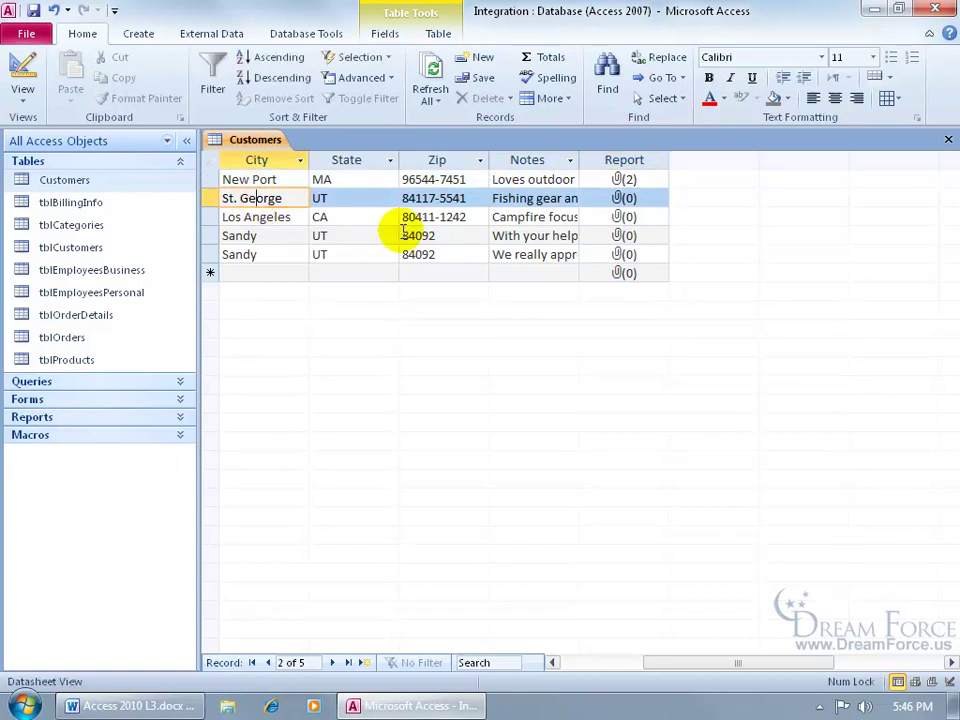
double_click(624, 180)
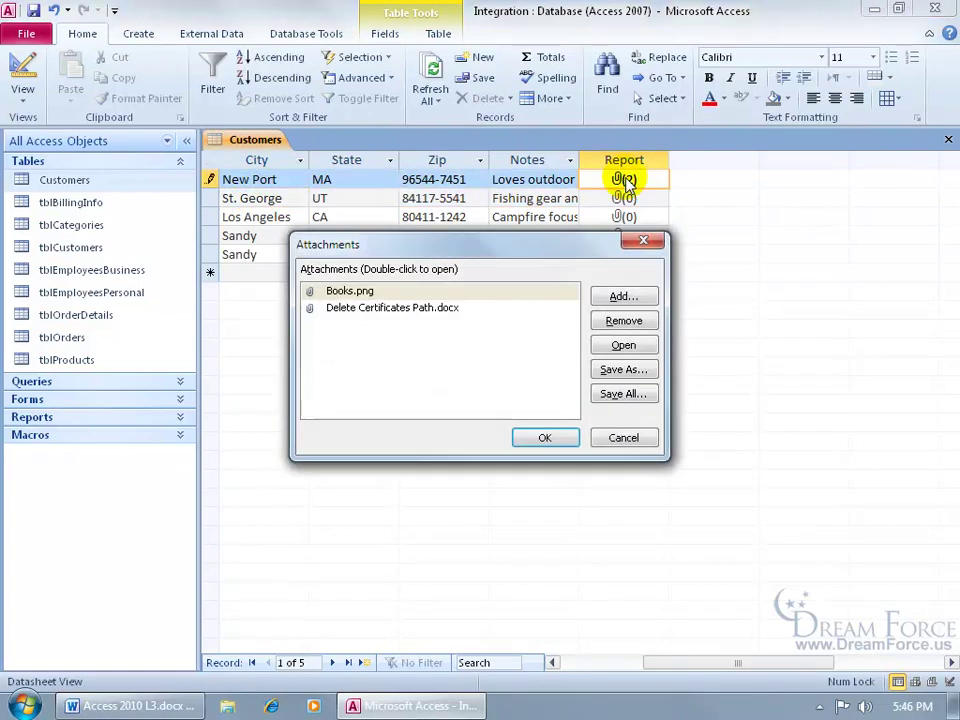
click(352, 291)
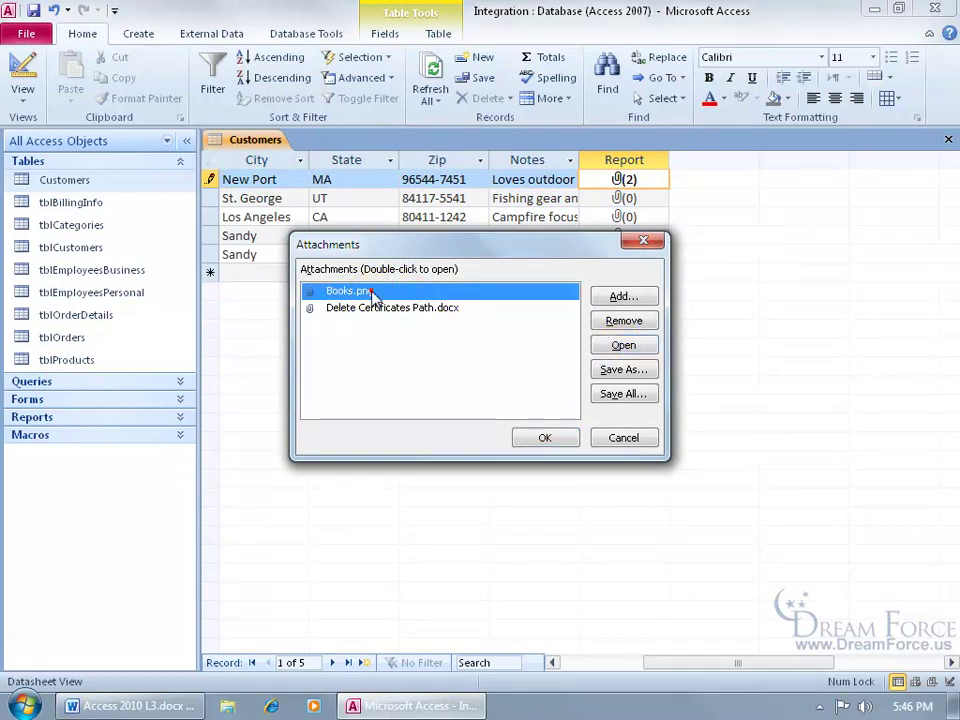
double_click(368, 291)
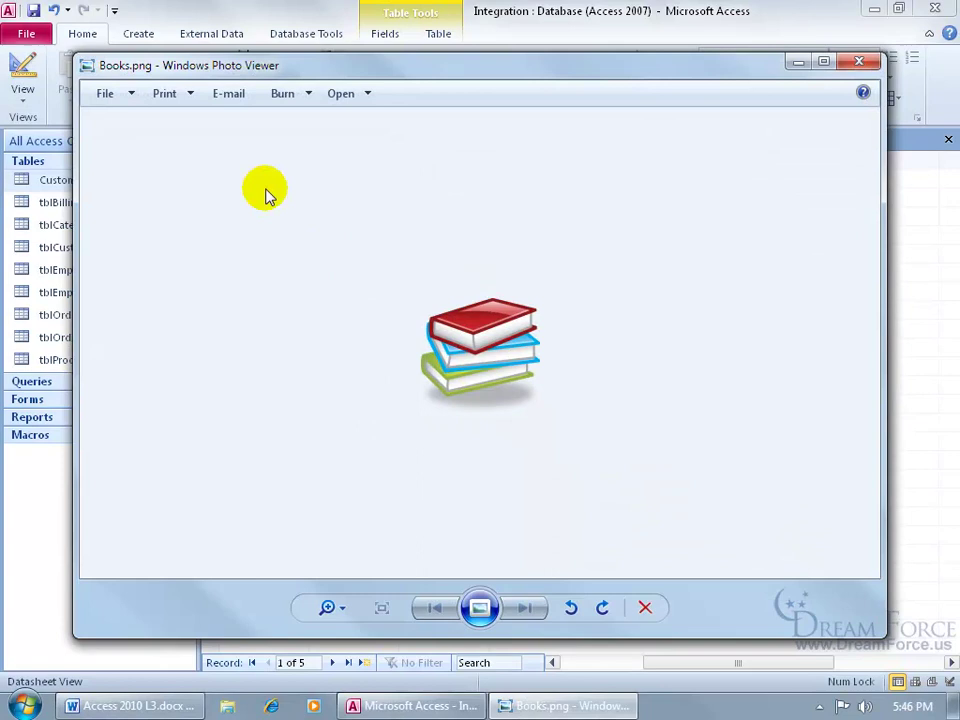
click(858, 61)
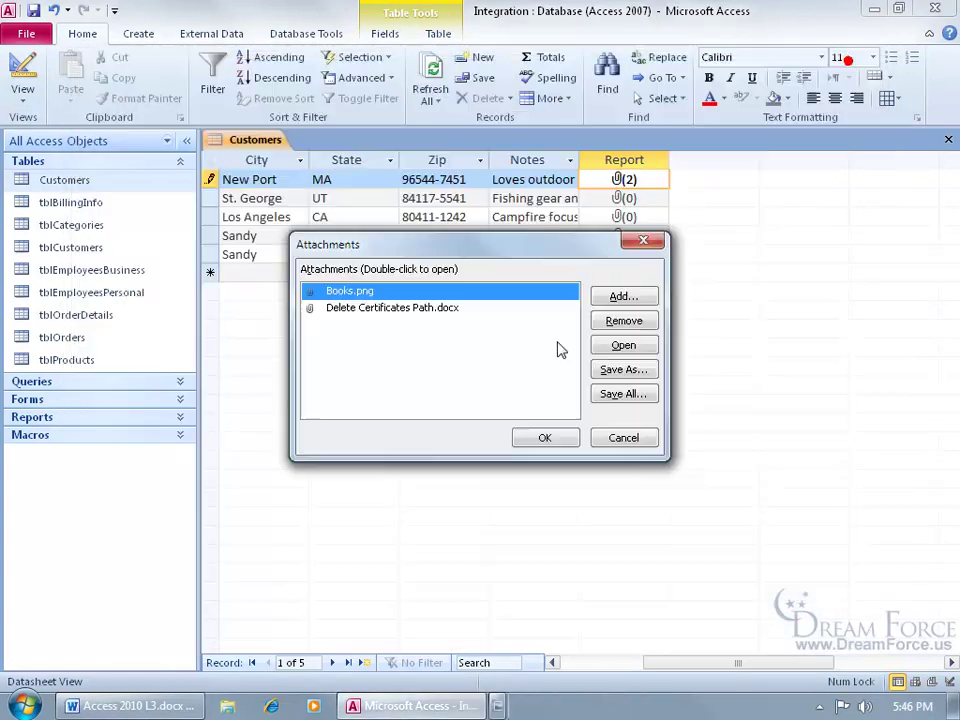
click(399, 311)
Step: Open Delete Certificates Path.docx in Word, close Word, and reselect the document in the Attachments list
double_click(399, 311)
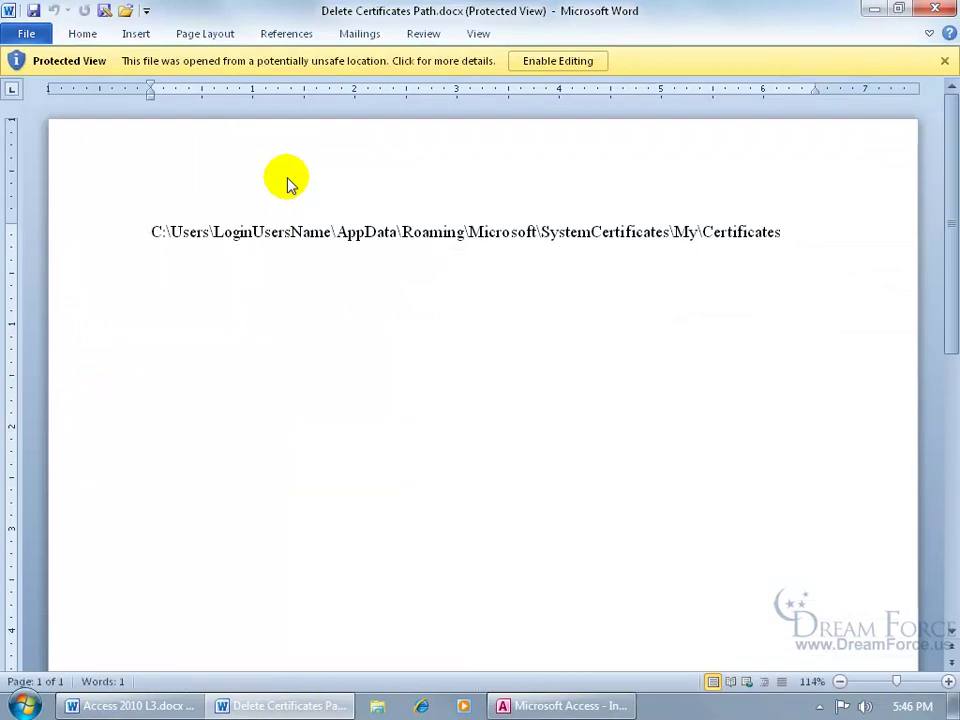
click(935, 9)
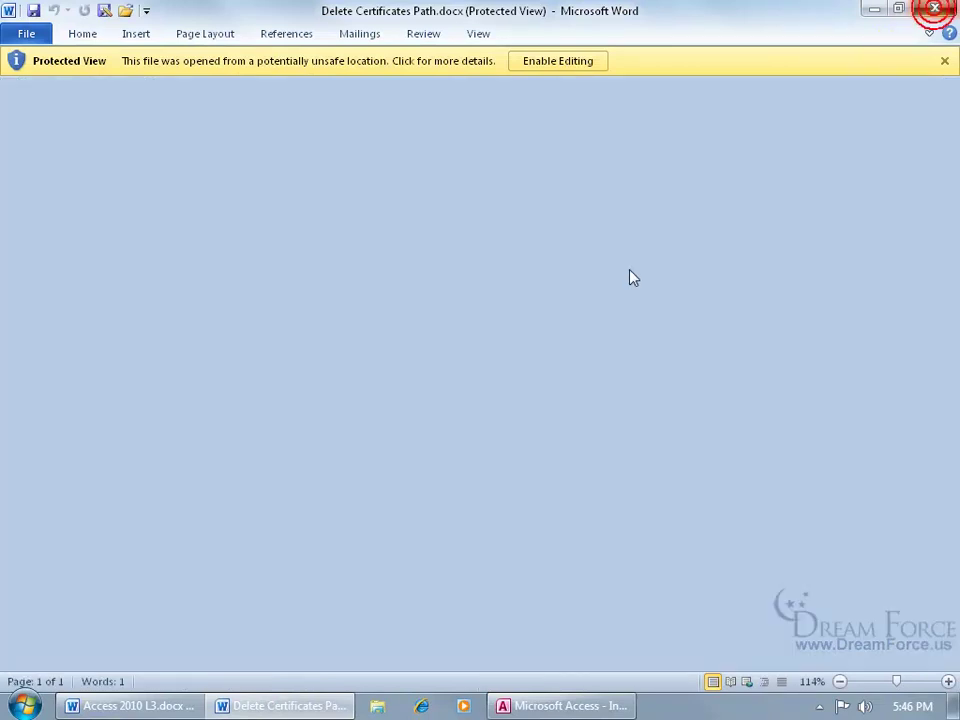
click(423, 307)
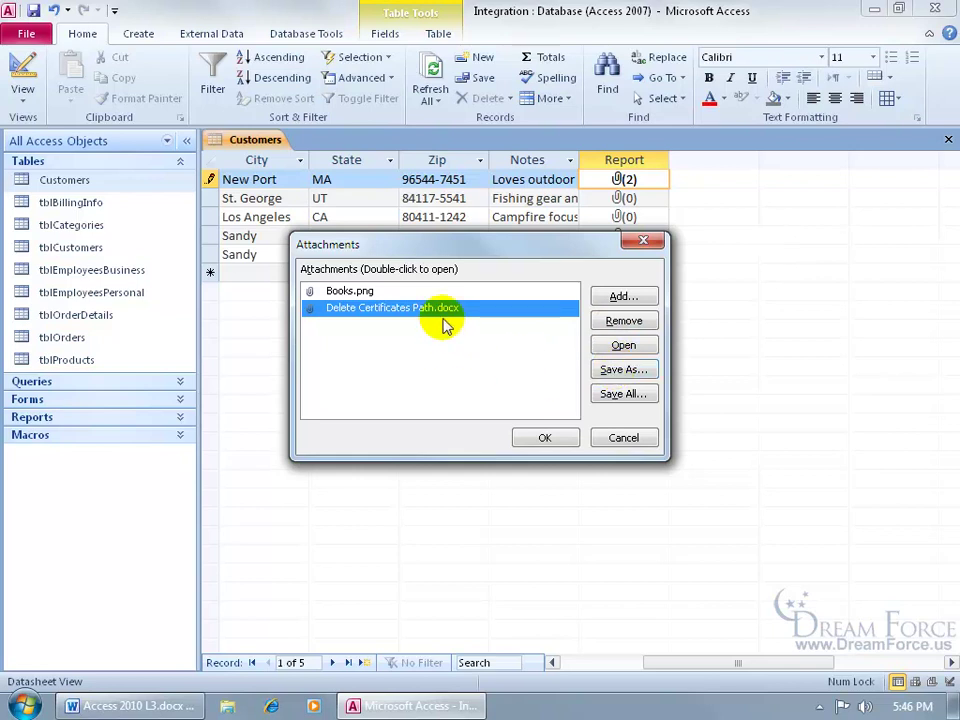
Step: Cancel saving a copy of the attachment and close the Attachments dialog without changes
click(610, 371)
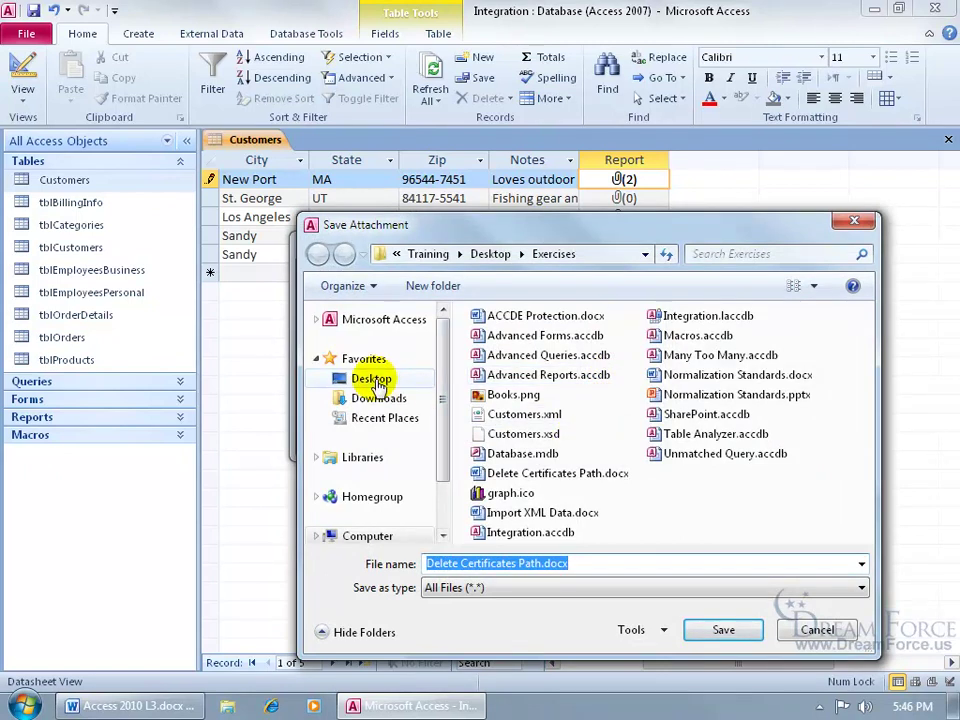
click(817, 629)
click(622, 438)
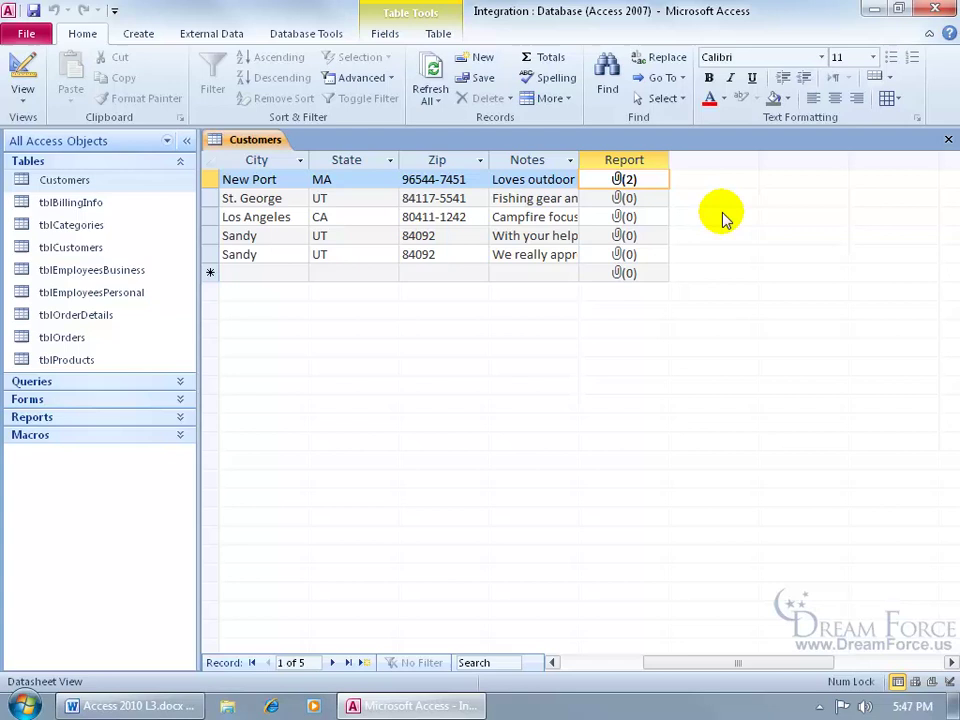
Step: Close the Customers datasheet, generate a form from Customers, and switch it to Form View
click(948, 139)
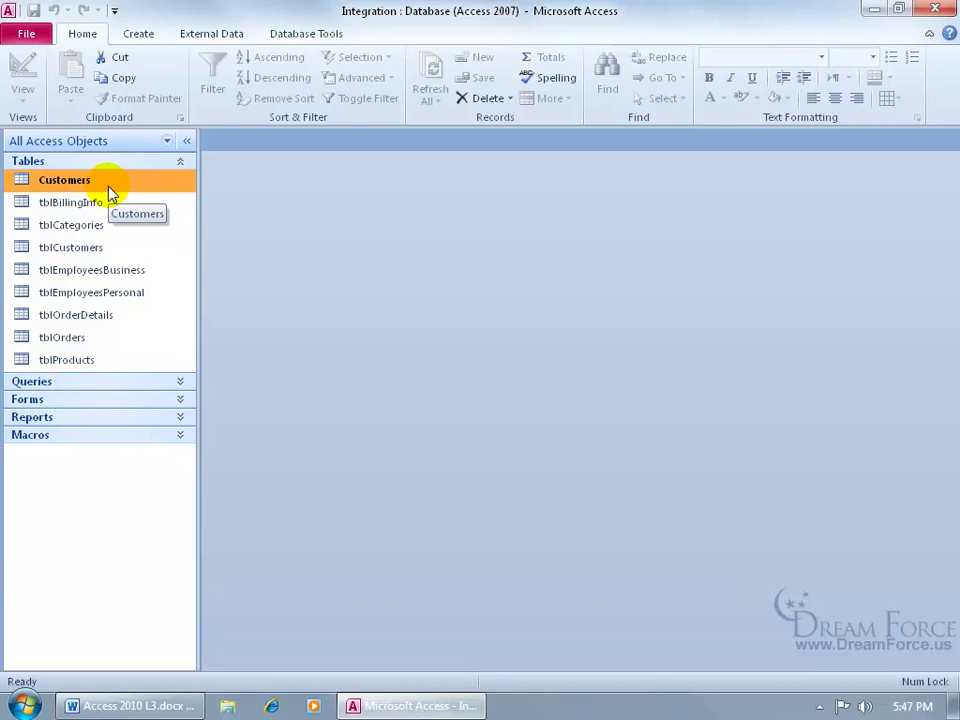
click(138, 33)
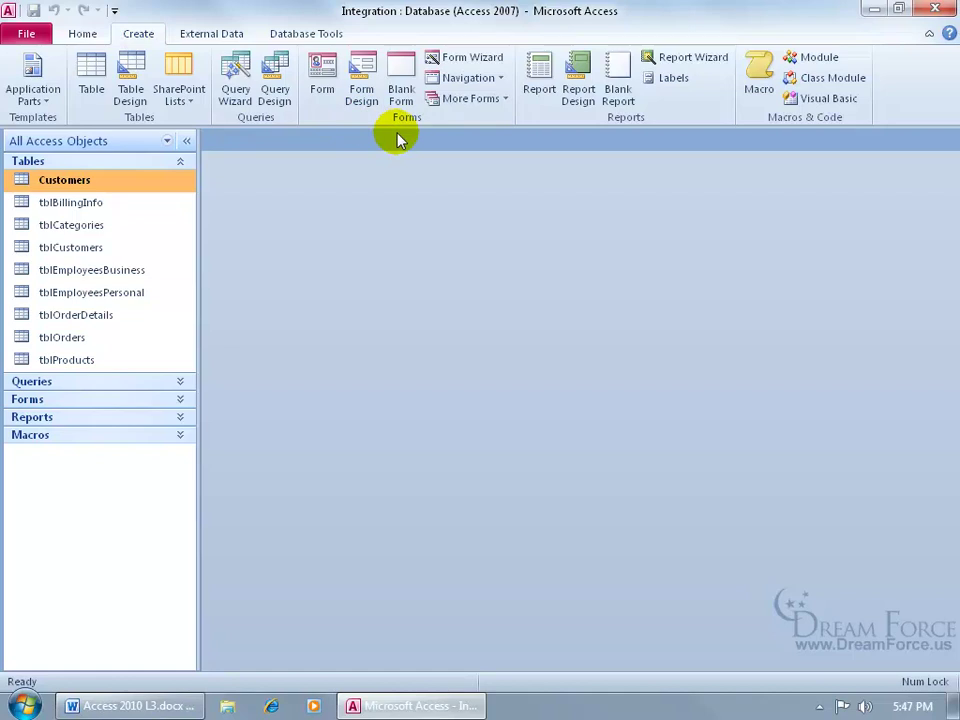
click(322, 76)
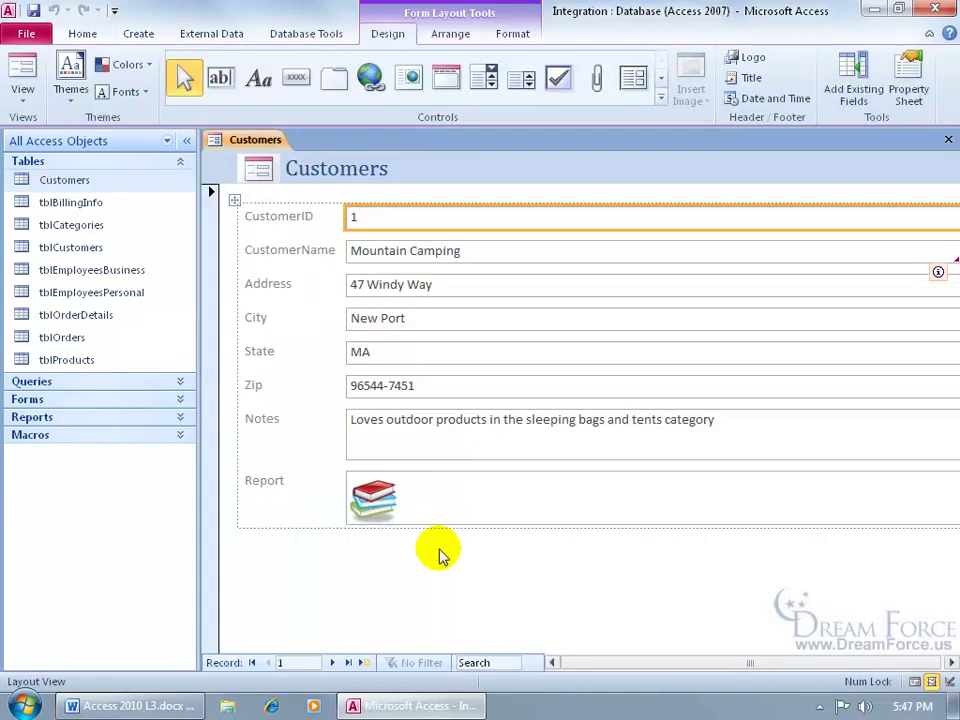
right_click(254, 140)
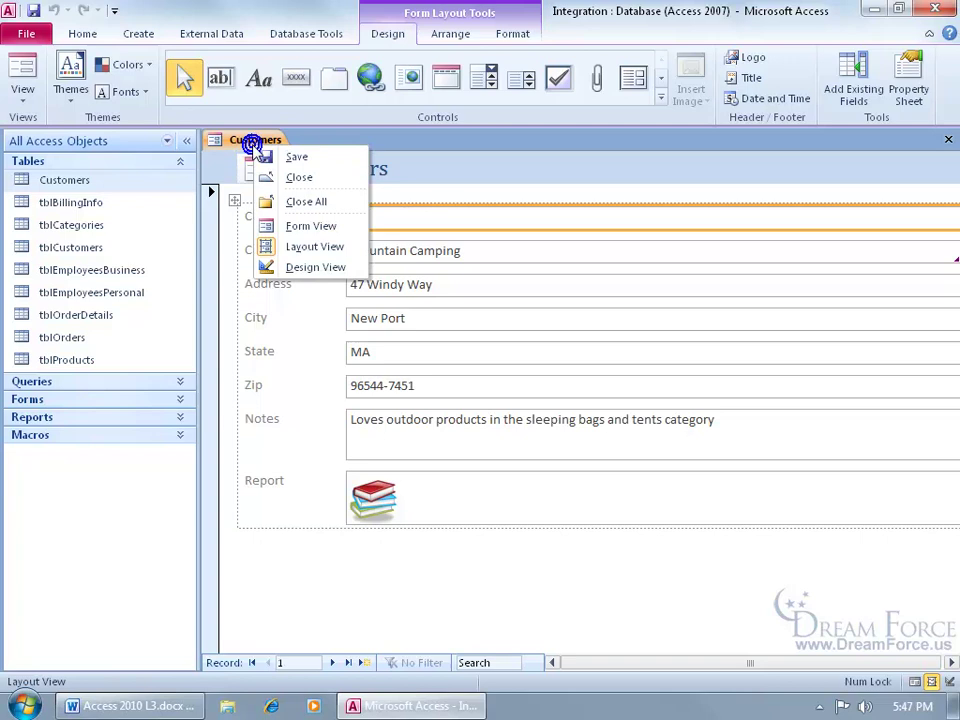
click(296, 227)
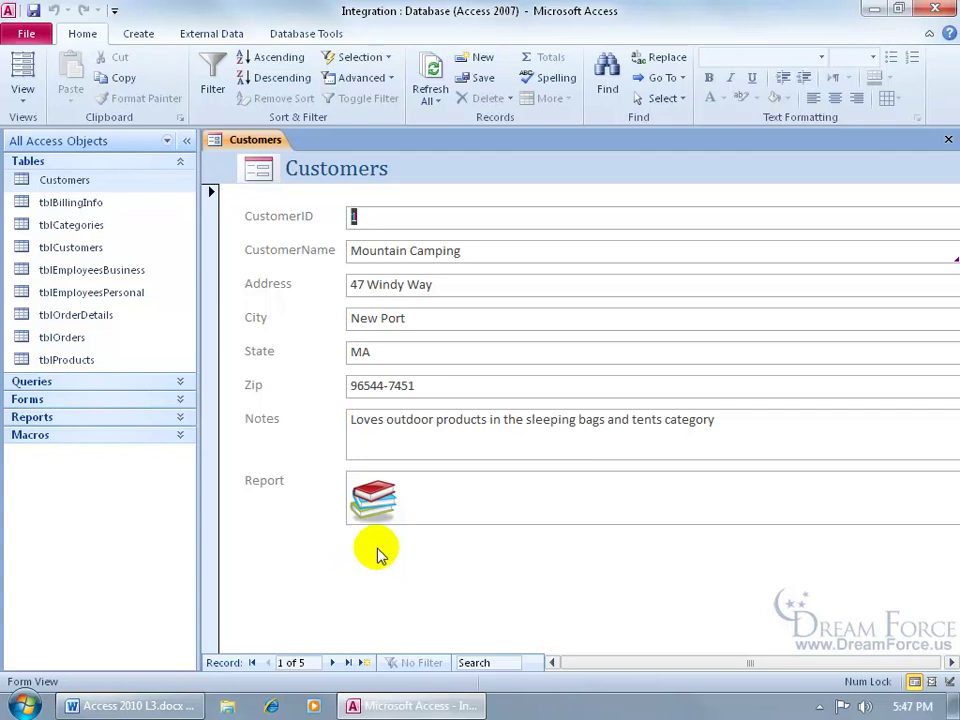
Step: Cycle the Report field between the Word document and books picture with the mini-toolbar arrows, then open and close the attachment list
click(375, 497)
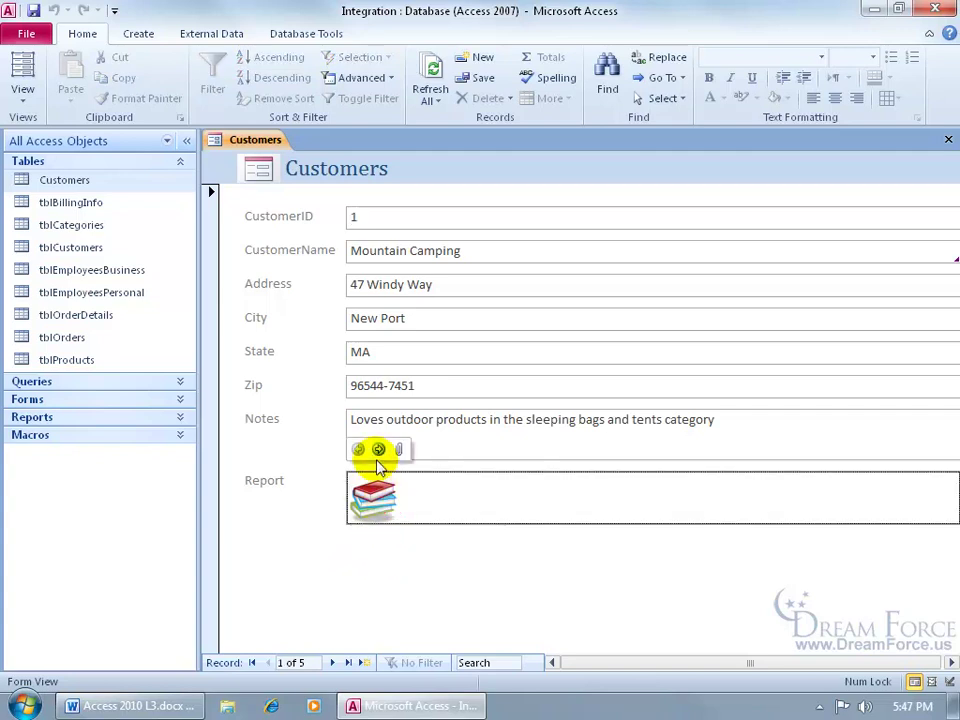
click(379, 450)
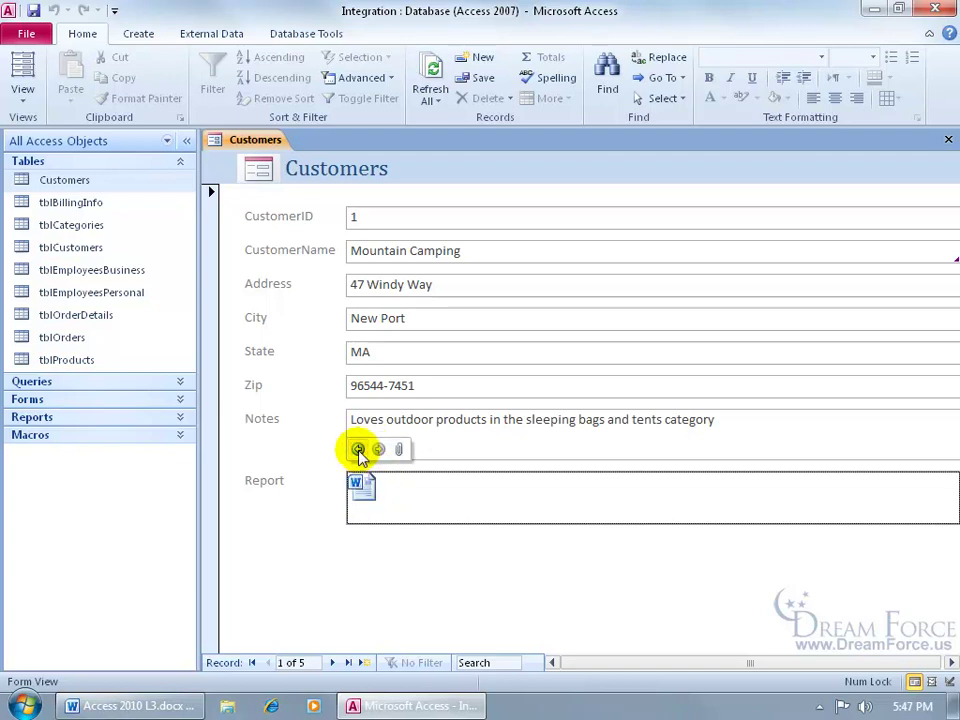
click(358, 450)
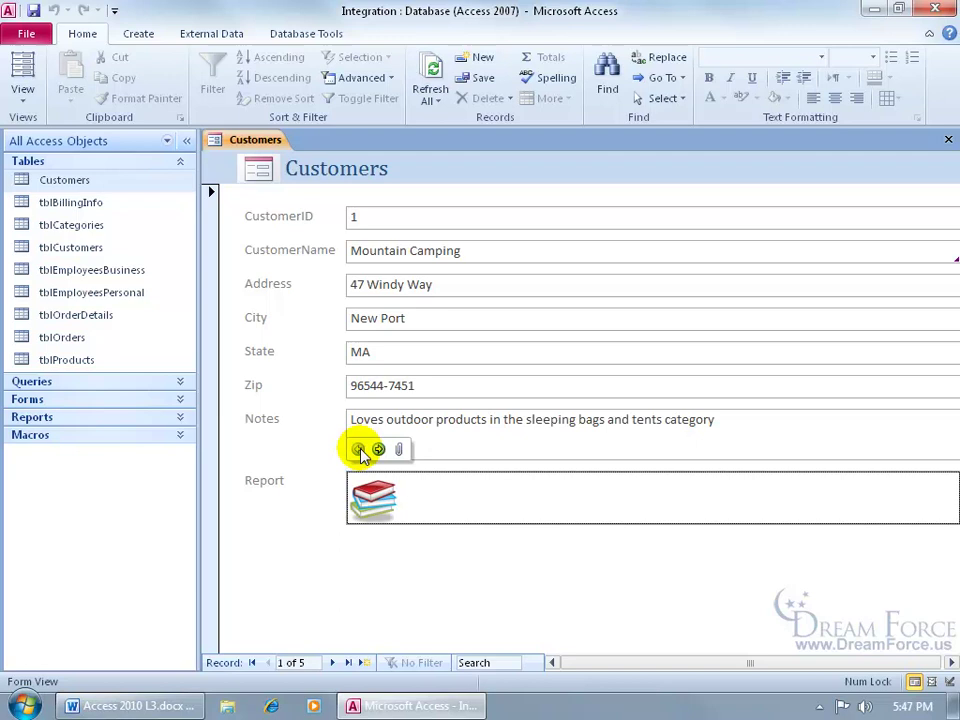
click(399, 449)
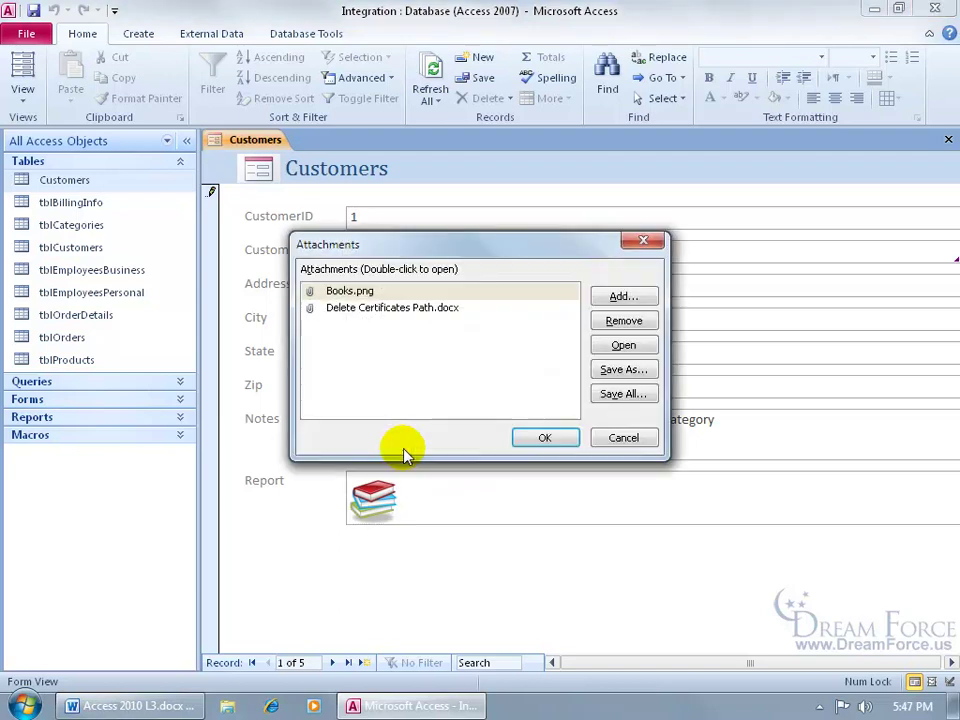
click(612, 437)
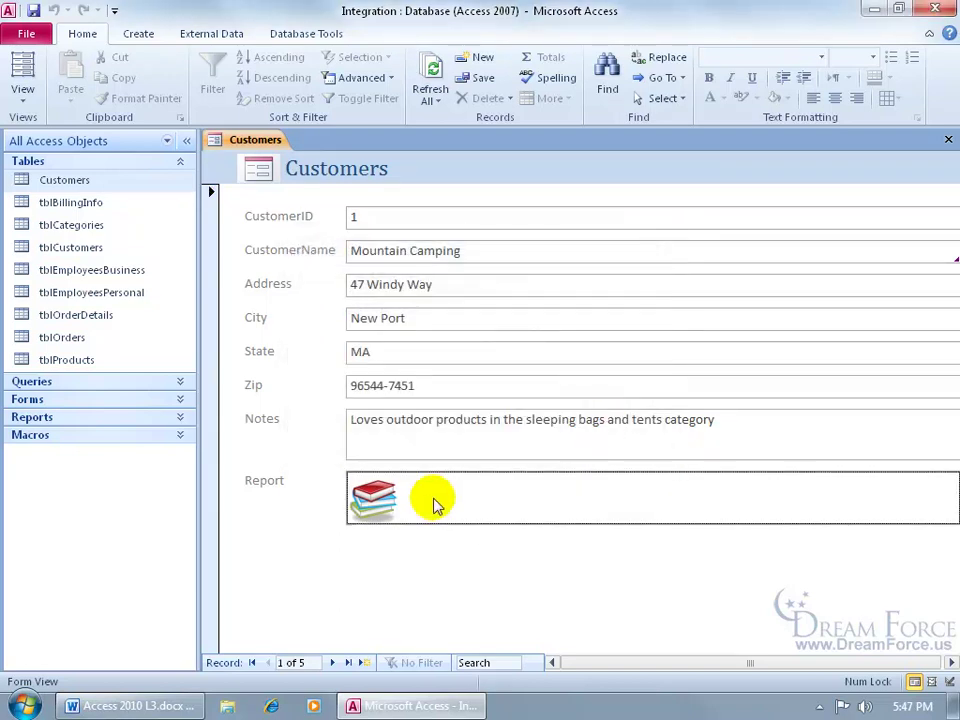
Step: Use the right-click Forward and Back commands, open Manage Attachments, then reopen the list by double-clicking Report
right_click(435, 502)
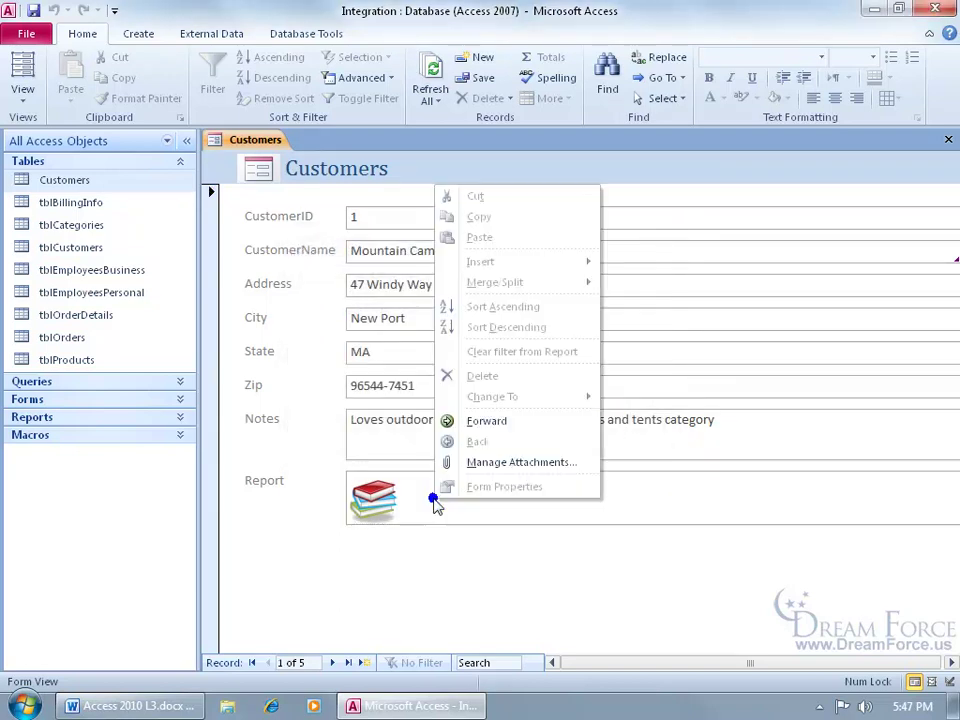
click(488, 422)
right_click(474, 490)
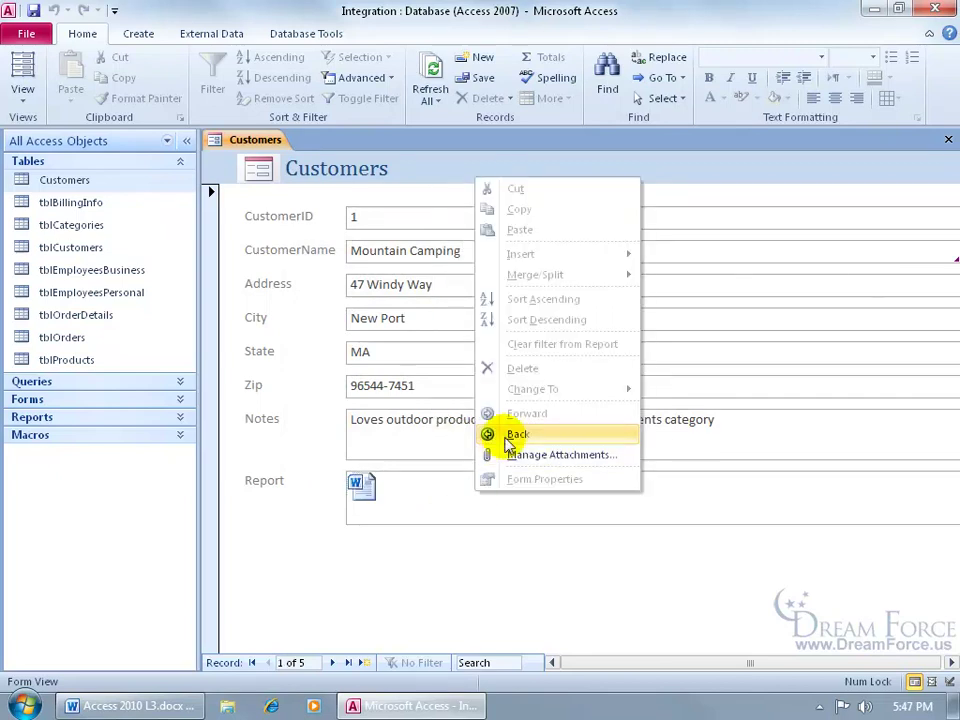
click(511, 437)
right_click(487, 505)
click(519, 468)
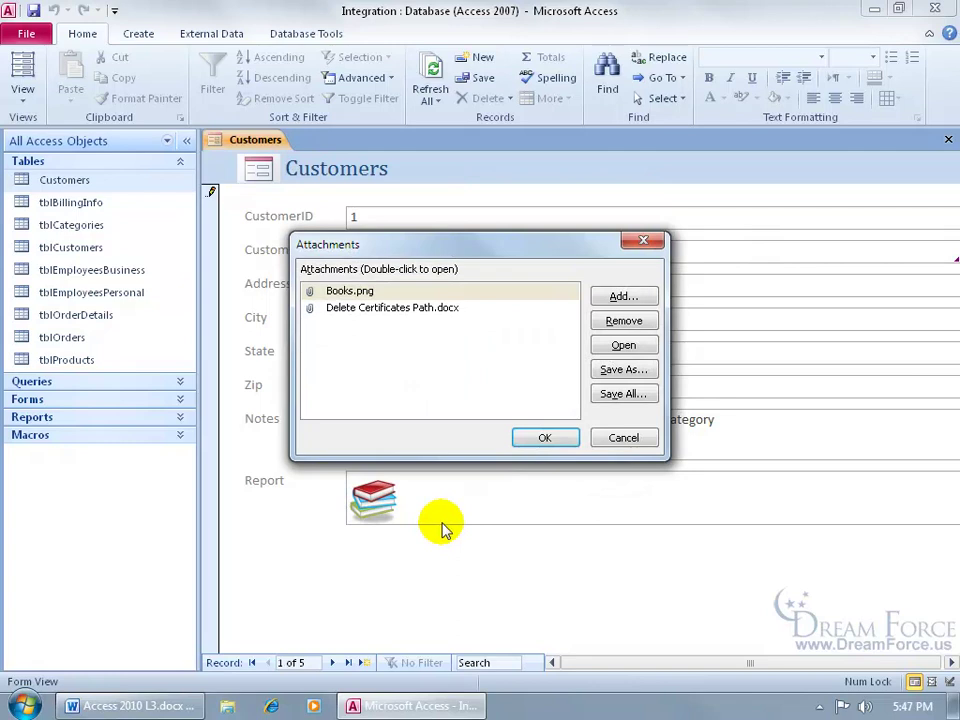
click(620, 437)
double_click(378, 497)
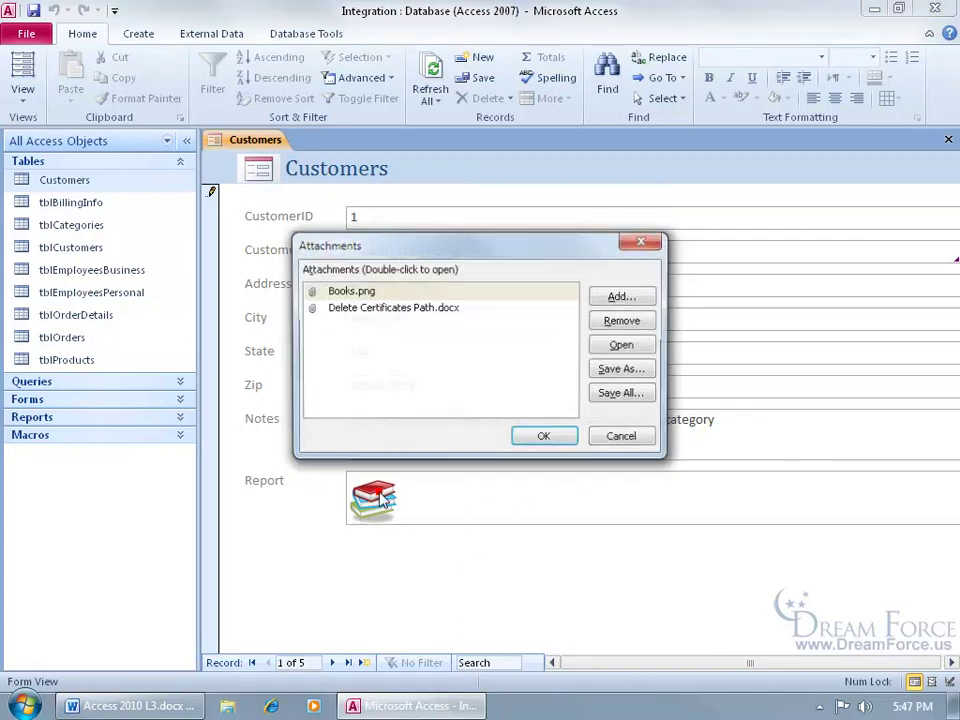